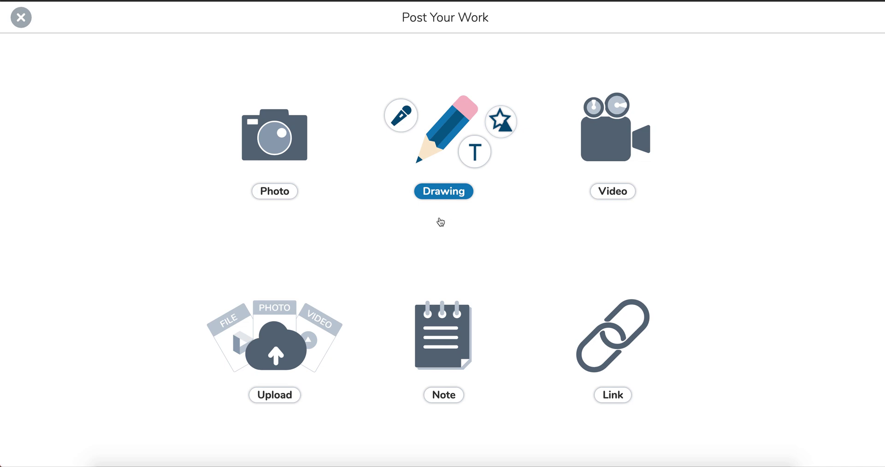
# Open a new blank drawing and try out ink colours, settling on dark green.
pyautogui.click(445, 136)
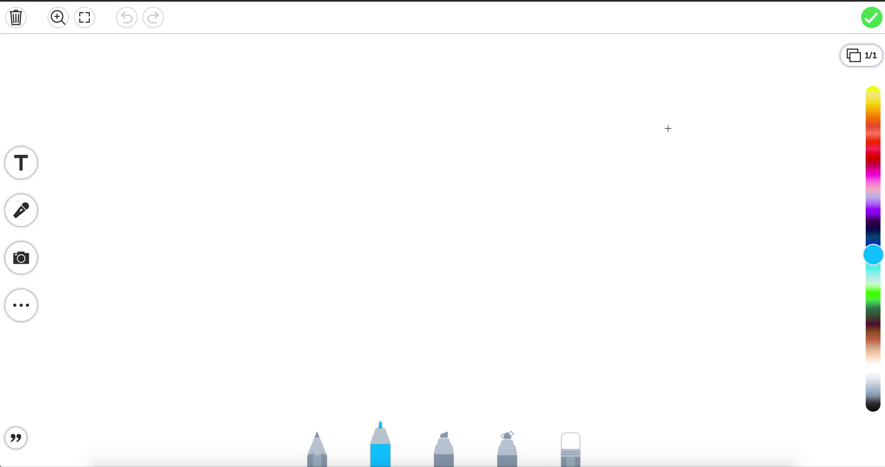
pyautogui.moveTo(874, 261)
pyautogui.mouseDown()
pyautogui.moveTo(873, 194)
pyautogui.moveTo(875, 289)
pyautogui.moveTo(874, 224)
pyautogui.moveTo(874, 265)
pyautogui.mouseUp()
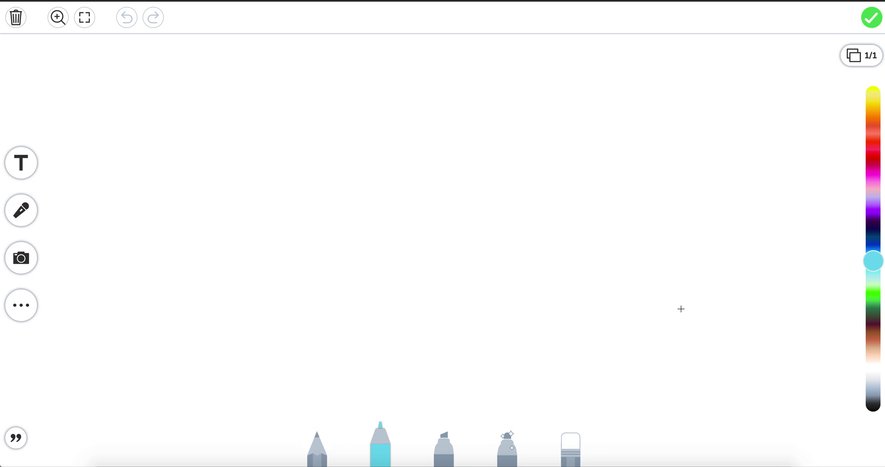
pyautogui.moveTo(874, 261)
pyautogui.mouseDown()
pyautogui.moveTo(875, 223)
pyautogui.moveTo(874, 311)
pyautogui.mouseUp()
pyautogui.click(469, 338)
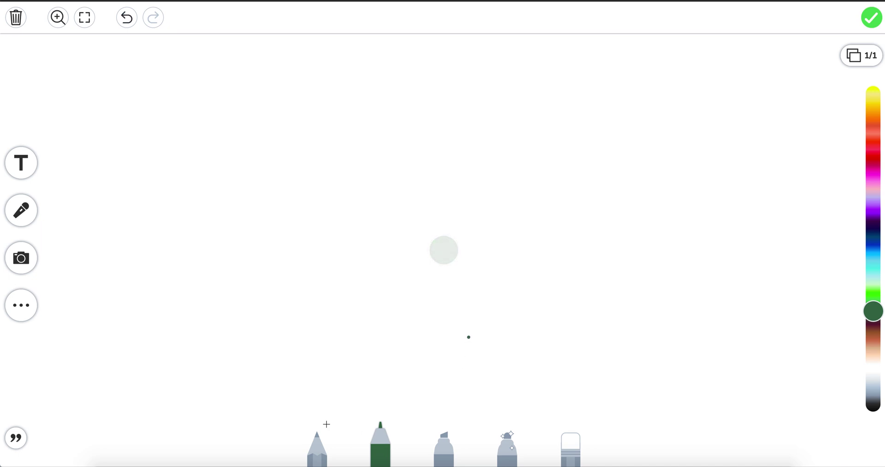
# Draw a light-green pencil square near the centre of the canvas.
pyautogui.click(317, 454)
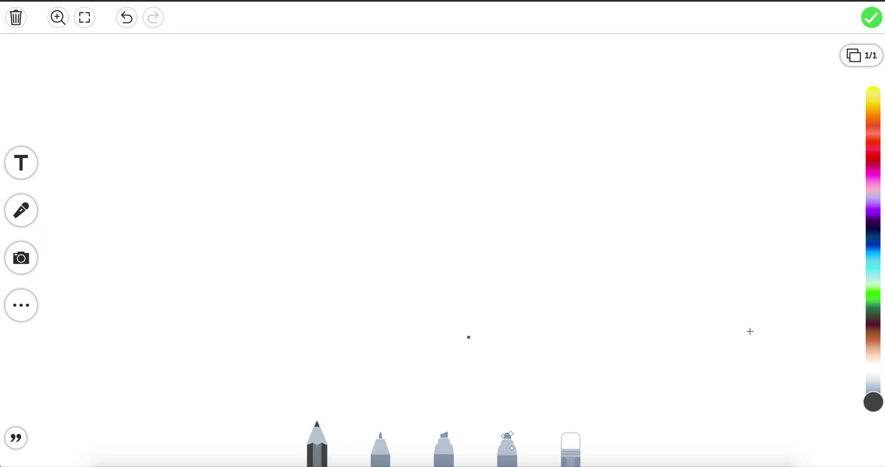
pyautogui.moveTo(874, 401)
pyautogui.mouseDown()
pyautogui.moveTo(870, 255)
pyautogui.moveTo(871, 288)
pyautogui.mouseUp()
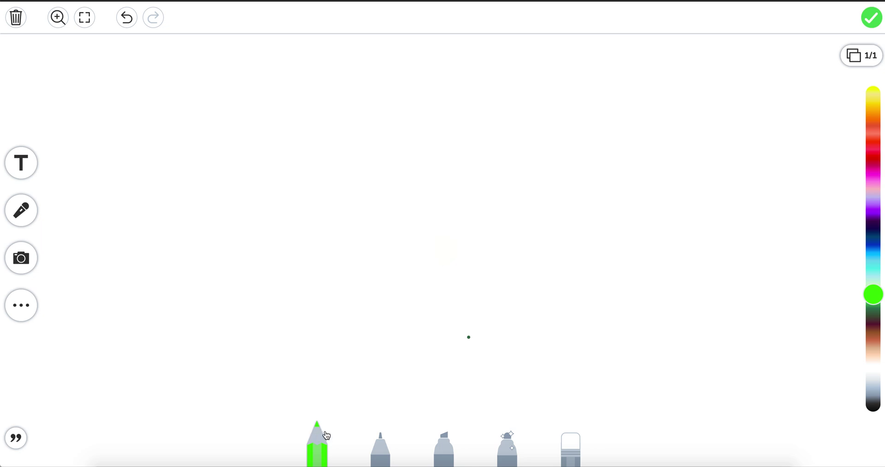
pyautogui.moveTo(332, 230)
pyautogui.mouseDown()
pyautogui.moveTo(330, 287)
pyautogui.moveTo(393, 288)
pyautogui.moveTo(397, 235)
pyautogui.moveTo(332, 232)
pyautogui.mouseUp()
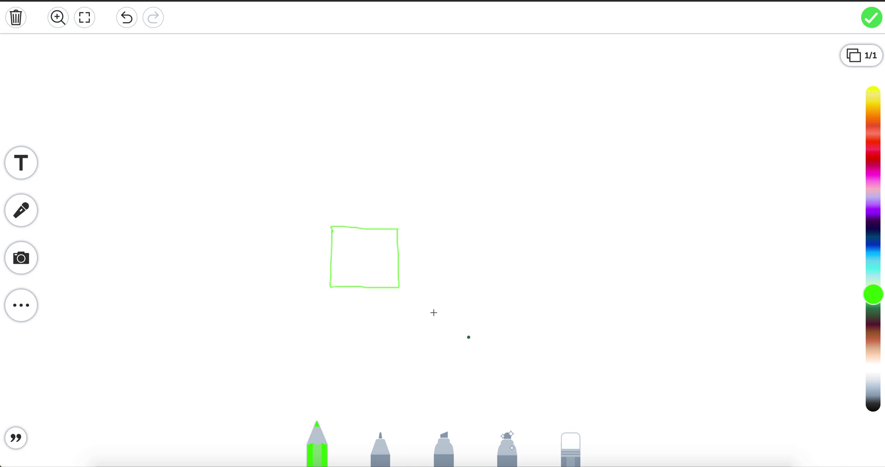
pyautogui.click(380, 445)
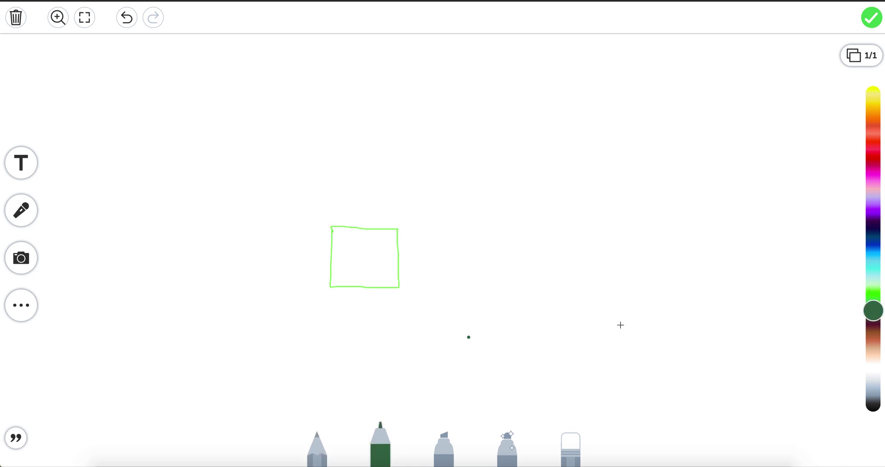
# Draw a thick crimson marker box around the green square.
pyautogui.moveTo(873, 312); pyautogui.dragTo(873, 164)
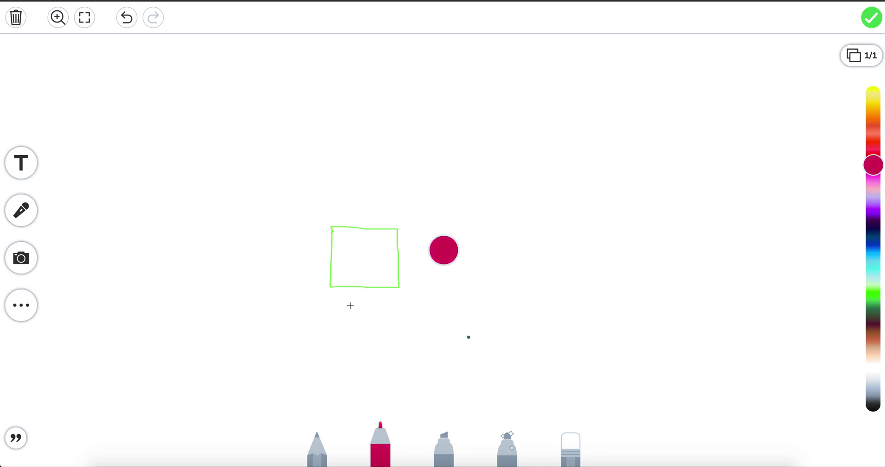
pyautogui.moveTo(317, 301)
pyautogui.mouseDown()
pyautogui.moveTo(420, 297)
pyautogui.moveTo(408, 215)
pyautogui.moveTo(314, 221)
pyautogui.moveTo(313, 301)
pyautogui.mouseUp()
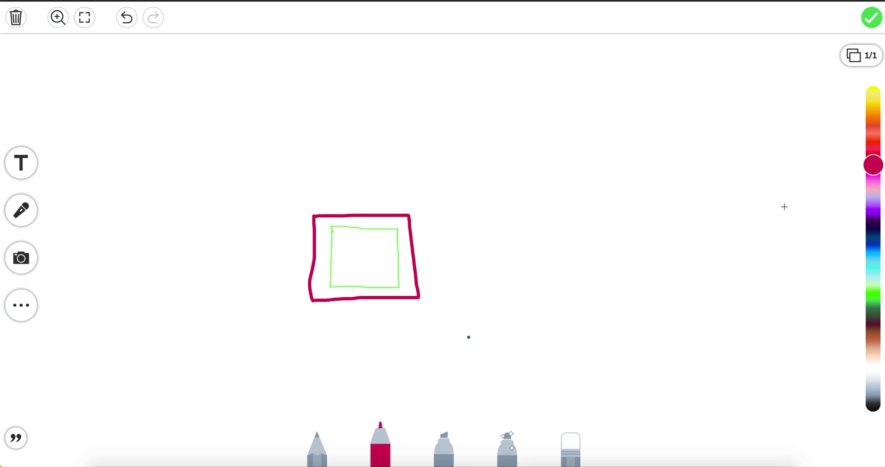
pyautogui.click(443, 445)
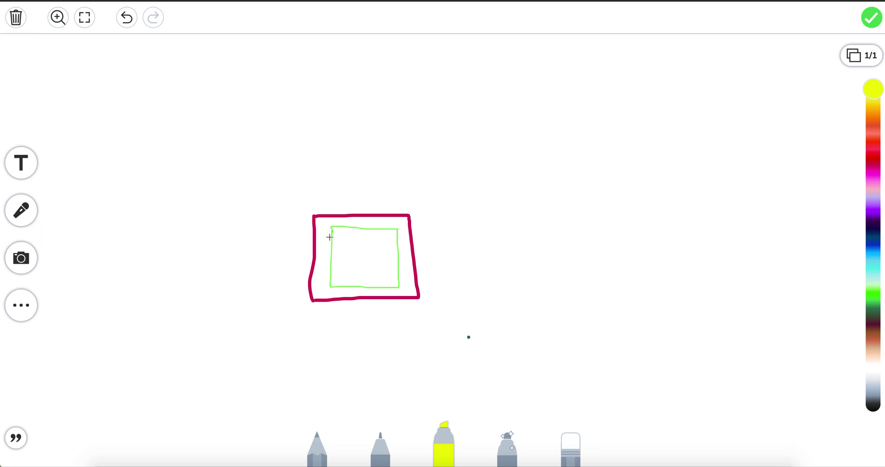
# Add yellow highlighter stripes across the top of the squares.
pyautogui.moveTo(290, 197); pyautogui.dragTo(431, 198)
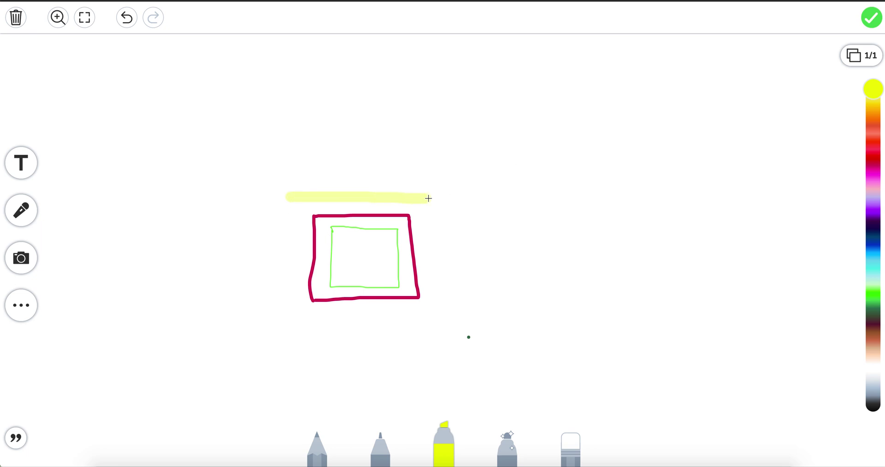
pyautogui.moveTo(282, 218); pyautogui.dragTo(427, 217)
pyautogui.moveTo(314, 229); pyautogui.dragTo(405, 229)
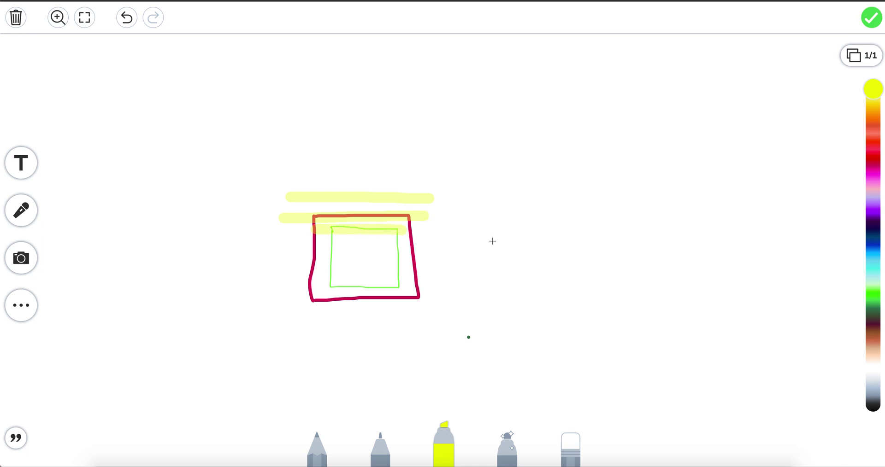
# Draw a glowing purple neon loop around the whole sketch.
pyautogui.click(509, 451)
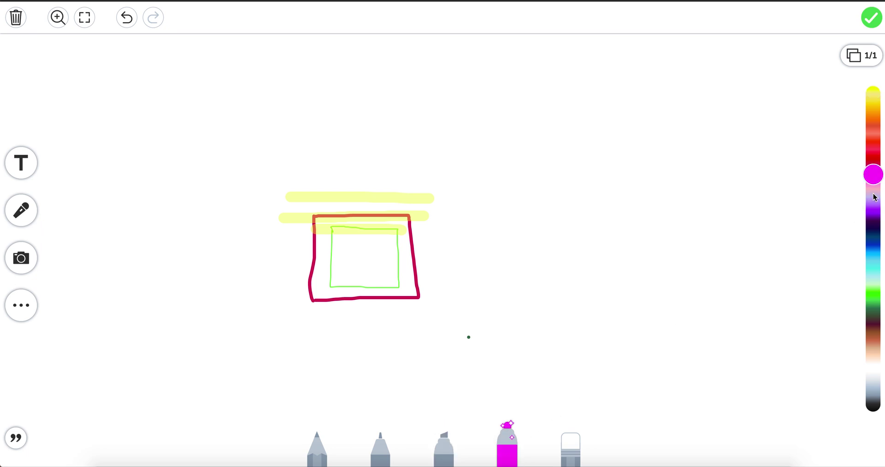
pyautogui.moveTo(876, 177); pyautogui.dragTo(873, 210)
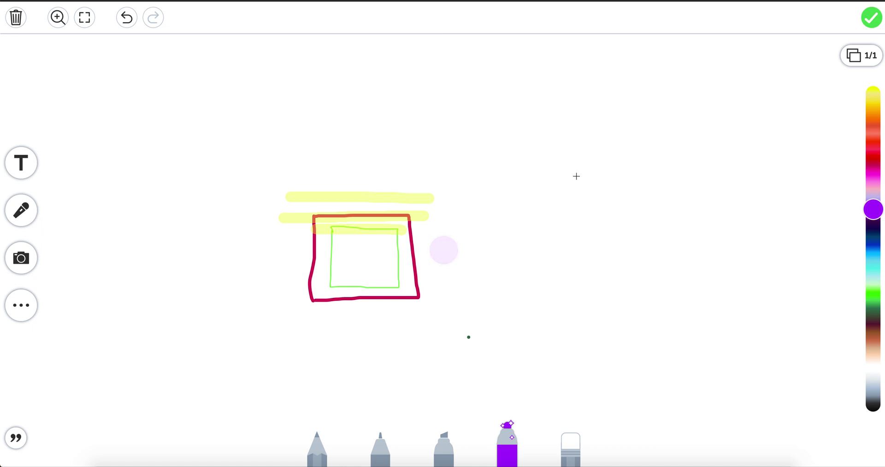
pyautogui.moveTo(377, 163)
pyautogui.mouseDown()
pyautogui.moveTo(273, 175)
pyautogui.moveTo(269, 284)
pyautogui.moveTo(337, 318)
pyautogui.moveTo(362, 319)
pyautogui.moveTo(461, 315)
pyautogui.moveTo(489, 275)
pyautogui.mouseUp()
pyautogui.moveTo(494, 235)
pyautogui.mouseDown()
pyautogui.moveTo(474, 184)
pyautogui.moveTo(373, 161)
pyautogui.mouseUp()
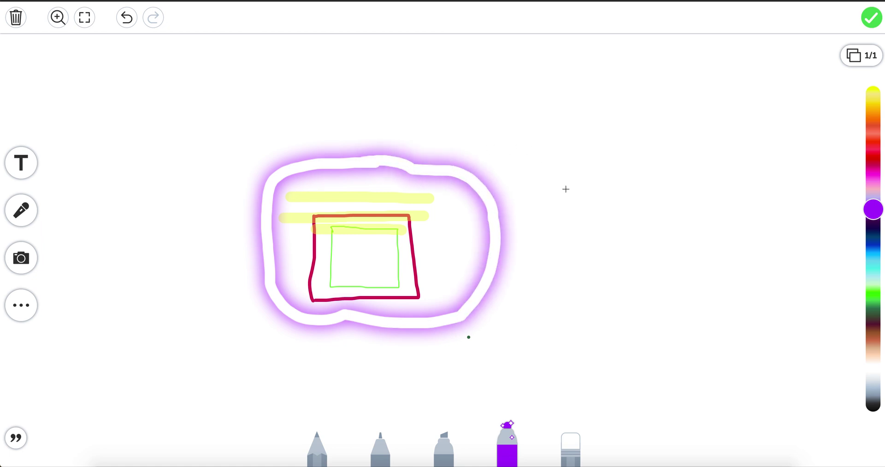
# Erase the bottom-right corner of the squares, then request clearing the drawing.
pyautogui.click(570, 450)
pyautogui.moveTo(409, 288)
pyautogui.mouseDown()
pyautogui.moveTo(418, 292)
pyautogui.moveTo(416, 251)
pyautogui.moveTo(395, 303)
pyautogui.moveTo(427, 310)
pyautogui.moveTo(408, 331)
pyautogui.moveTo(457, 329)
pyautogui.moveTo(443, 310)
pyautogui.moveTo(458, 295)
pyautogui.moveTo(401, 338)
pyautogui.moveTo(376, 329)
pyautogui.moveTo(397, 281)
pyautogui.moveTo(383, 267)
pyautogui.moveTo(401, 251)
pyautogui.moveTo(355, 293)
pyautogui.mouseUp()
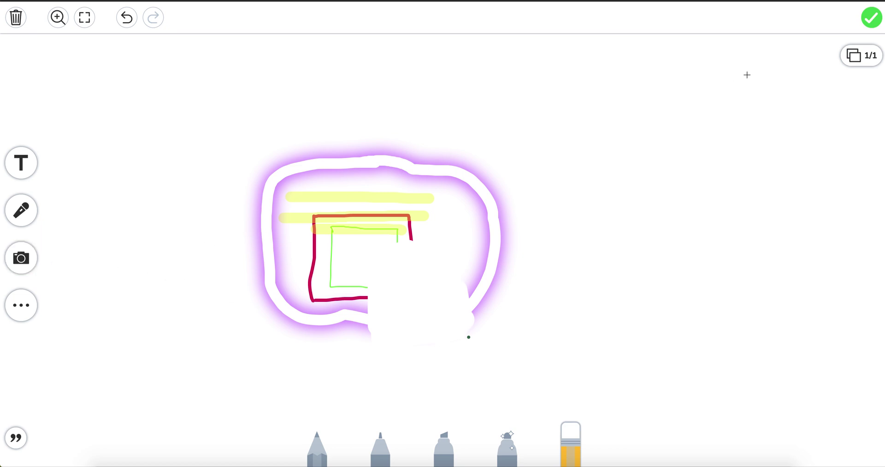
pyautogui.click(17, 20)
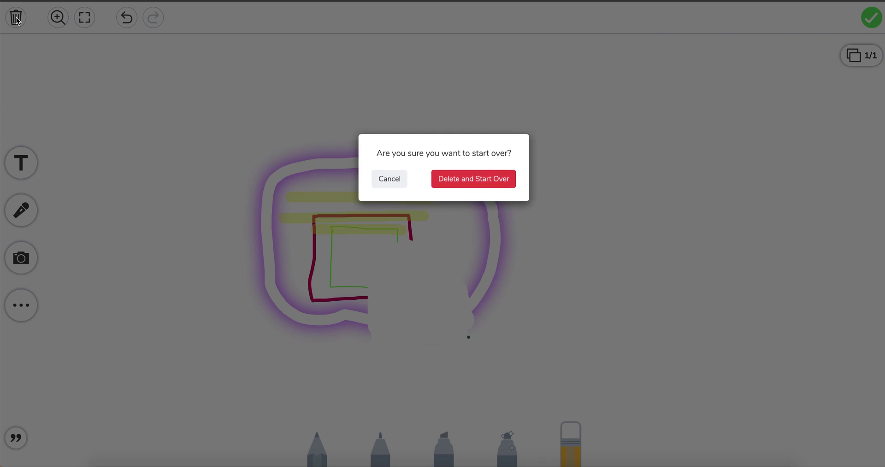
# Confirm Delete and Start Over, then open a fresh blank Drawing canvas.
pyautogui.click(475, 183)
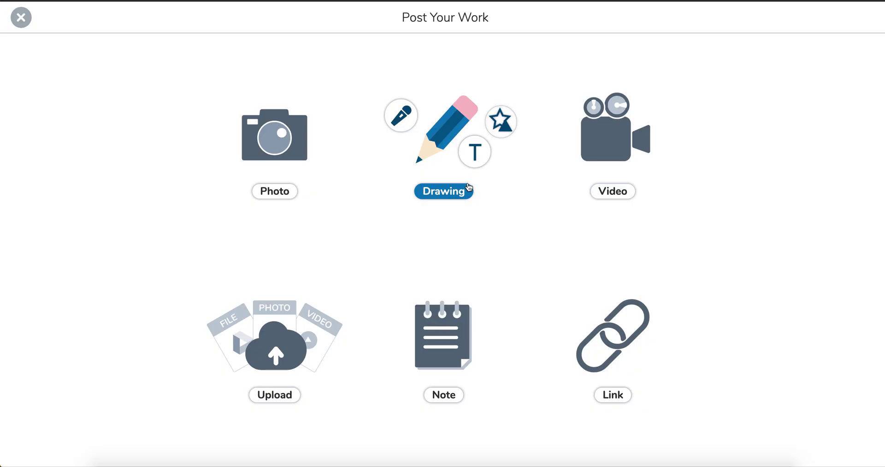
pyautogui.click(450, 138)
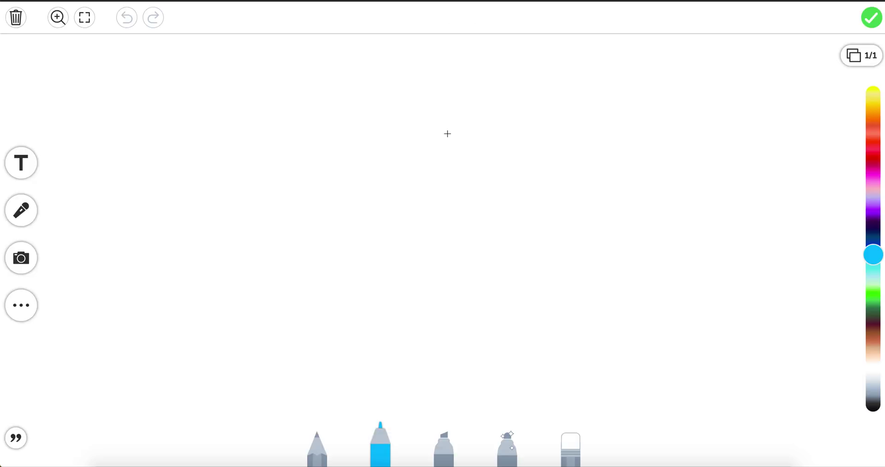
# Take a camera photo of the room and insert it onto the canvas.
pyautogui.click(23, 264)
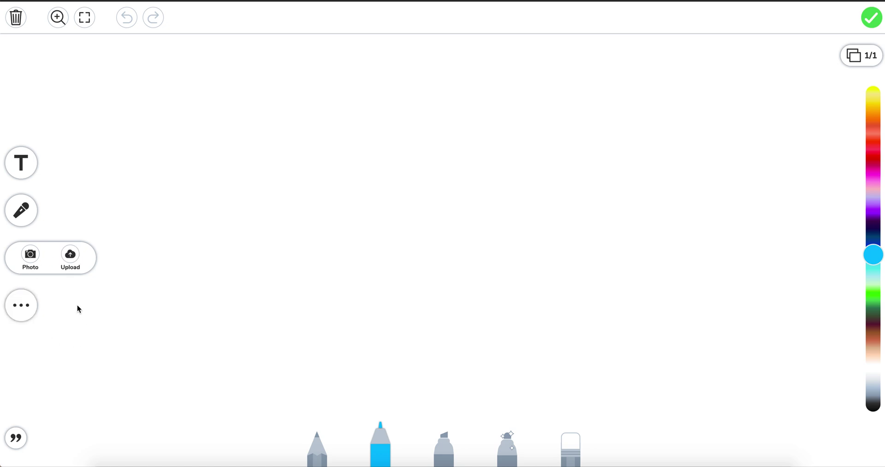
pyautogui.click(25, 255)
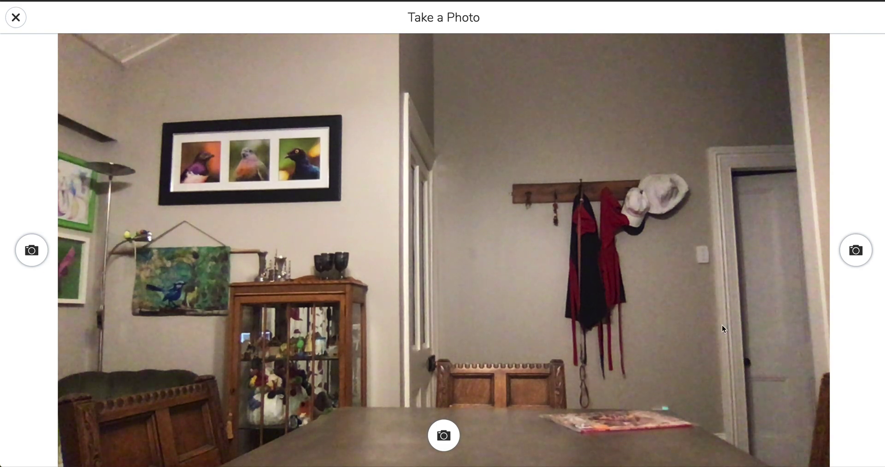
pyautogui.click(854, 251)
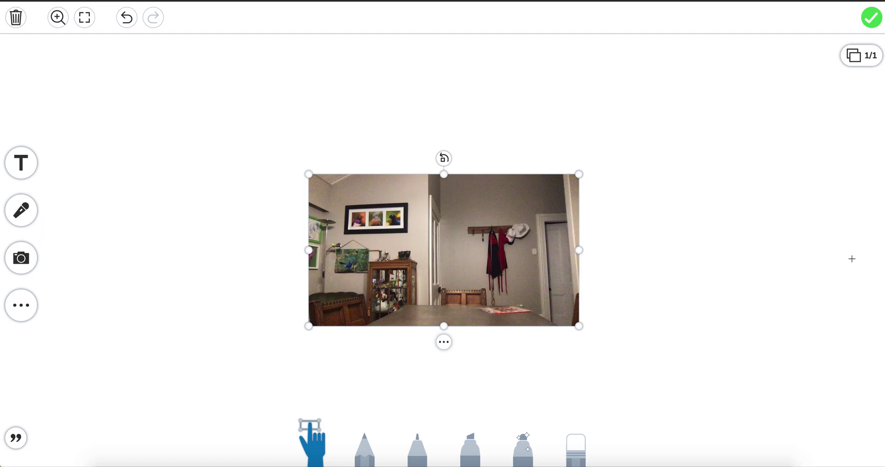
# Move the room photo to the upper left and add a fireplace photo beside it.
pyautogui.moveTo(429, 223); pyautogui.dragTo(212, 108)
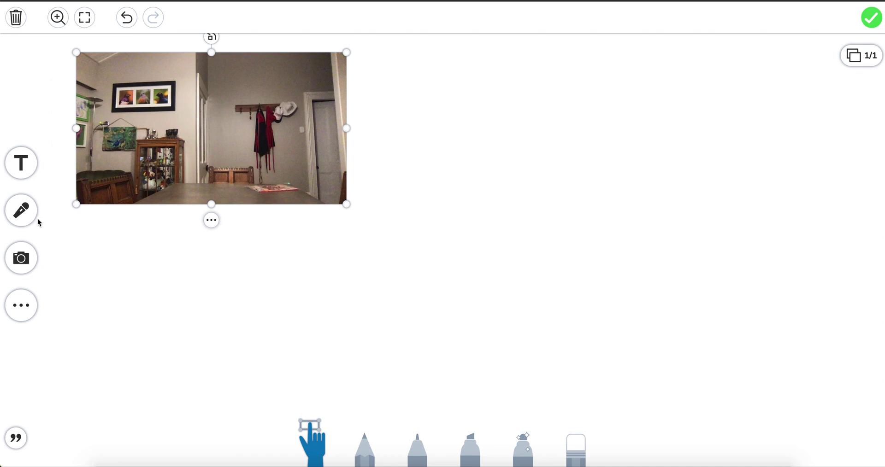
pyautogui.click(20, 257)
pyautogui.click(20, 256)
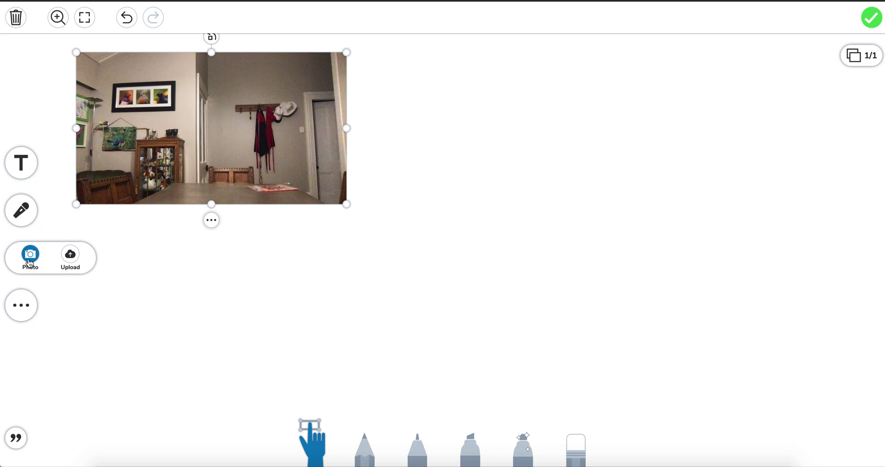
pyautogui.click(30, 259)
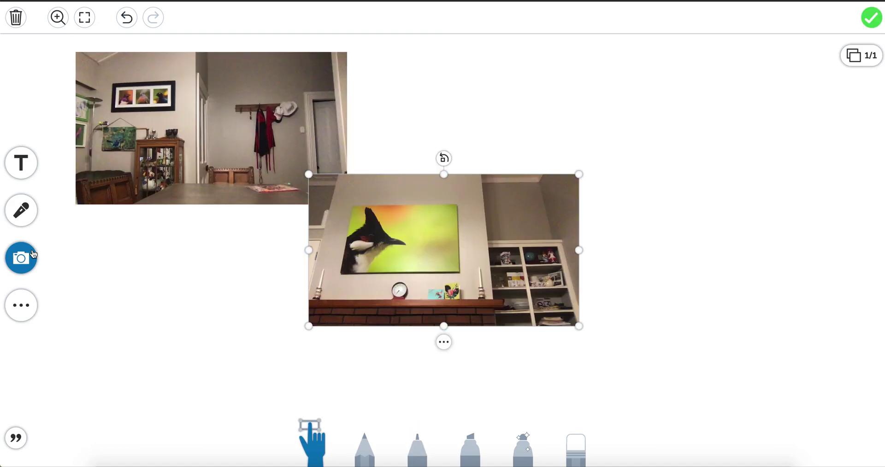
pyautogui.moveTo(467, 247); pyautogui.dragTo(613, 125)
# Shift and resize both photos, then delete the room photo via its options menu.
pyautogui.moveTo(282, 152); pyautogui.dragTo(312, 152)
pyautogui.moveTo(376, 203); pyautogui.dragTo(362, 240)
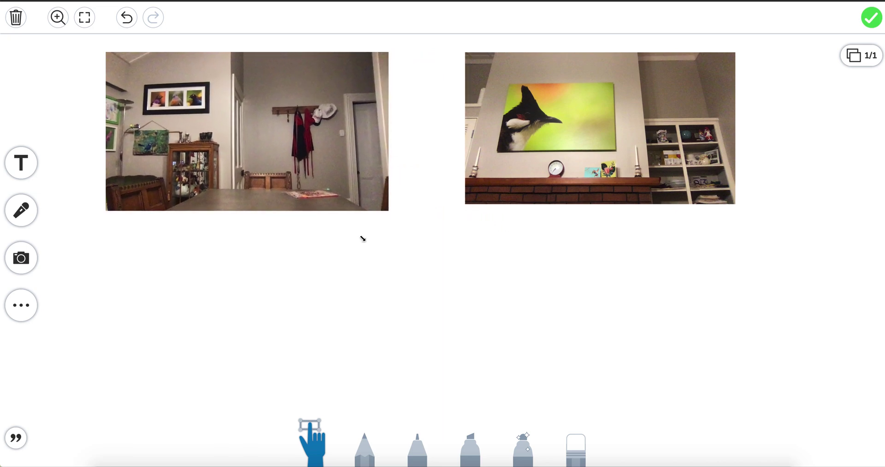
pyautogui.click(503, 200)
pyautogui.moveTo(457, 210); pyautogui.dragTo(409, 236)
pyautogui.moveTo(508, 191); pyautogui.dragTo(567, 309)
pyautogui.click(258, 114)
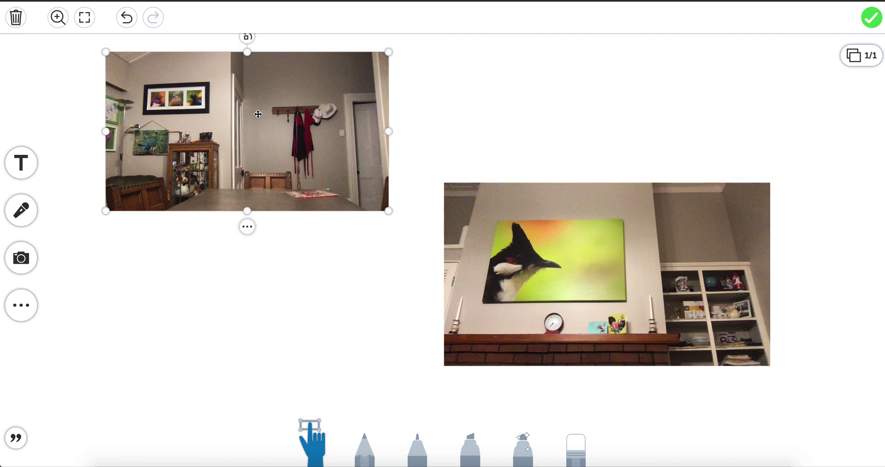
pyautogui.click(248, 228)
pyautogui.click(276, 210)
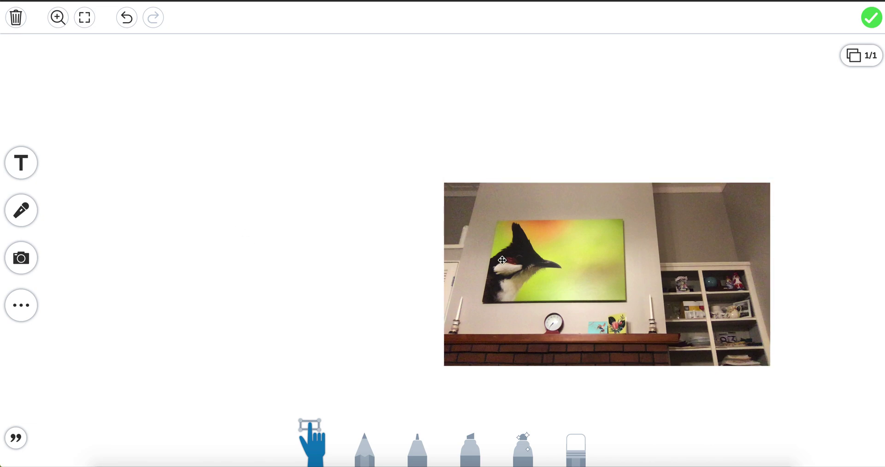
# Enlarge and reposition the fireplace photo so it fills most of the canvas.
pyautogui.moveTo(502, 260); pyautogui.dragTo(210, 147)
pyautogui.moveTo(481, 254); pyautogui.dragTo(748, 405)
pyautogui.moveTo(603, 293); pyautogui.dragTo(549, 275)
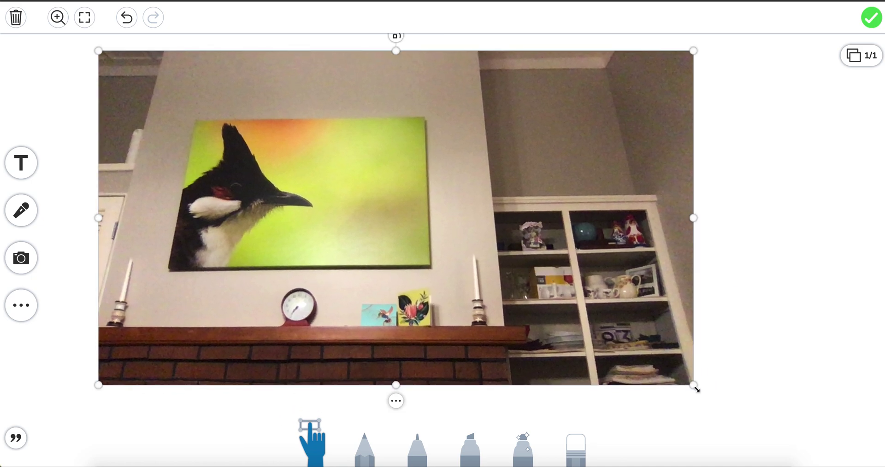
pyautogui.moveTo(692, 385); pyautogui.dragTo(748, 416)
pyautogui.moveTo(601, 317); pyautogui.dragTo(629, 317)
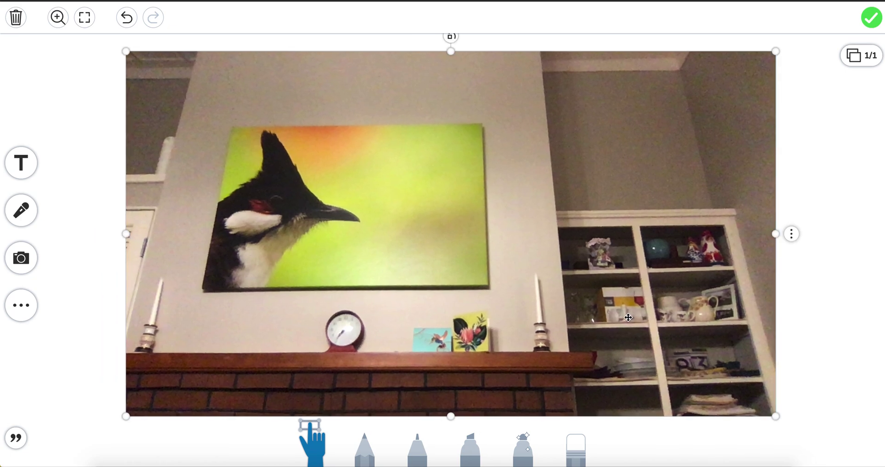
pyautogui.click(258, 432)
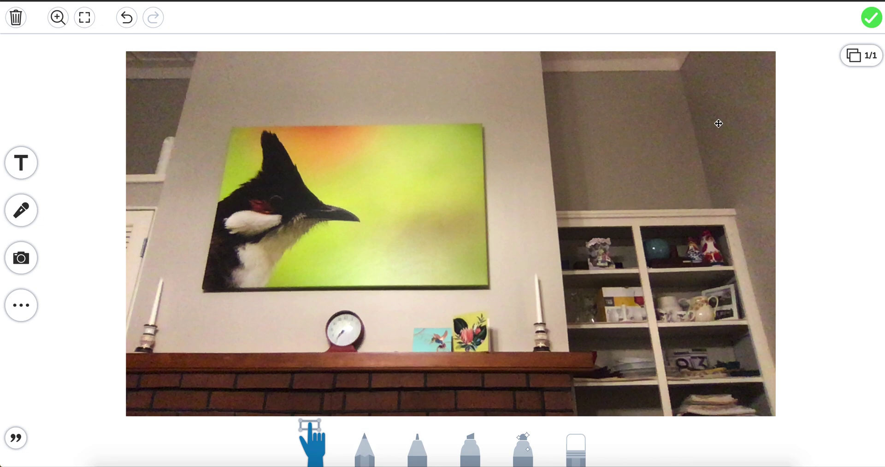
pyautogui.click(416, 438)
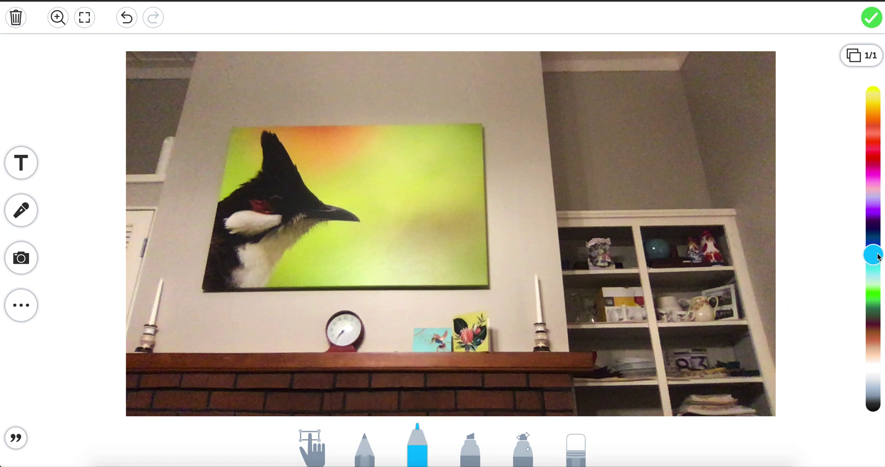
# In orange marker, circle the bird painting and clock and draw an arrow to the candle.
pyautogui.moveTo(878, 257); pyautogui.dragTo(878, 121)
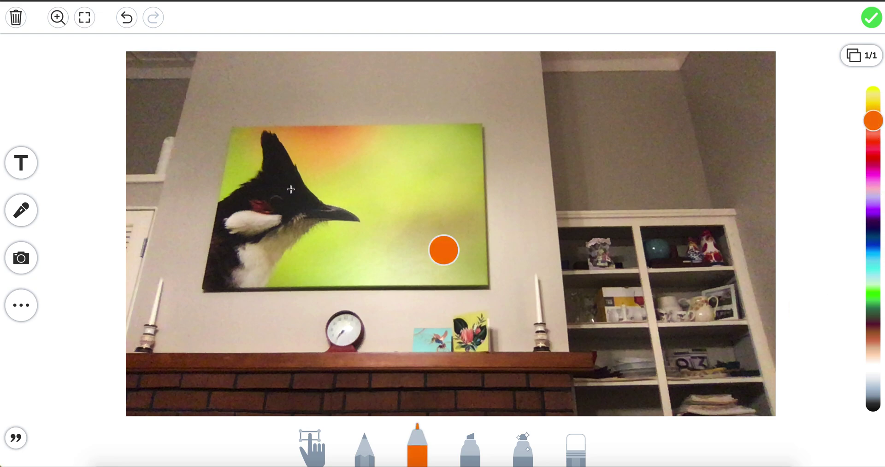
pyautogui.moveTo(286, 126)
pyautogui.mouseDown()
pyautogui.moveTo(222, 145)
pyautogui.moveTo(208, 167)
pyautogui.moveTo(197, 197)
pyautogui.moveTo(203, 281)
pyautogui.moveTo(253, 290)
pyautogui.moveTo(317, 263)
pyautogui.moveTo(362, 208)
pyautogui.moveTo(328, 147)
pyautogui.moveTo(284, 127)
pyautogui.mouseUp()
pyautogui.moveTo(338, 301)
pyautogui.mouseDown()
pyautogui.moveTo(318, 365)
pyautogui.moveTo(372, 305)
pyautogui.moveTo(330, 307)
pyautogui.mouseUp()
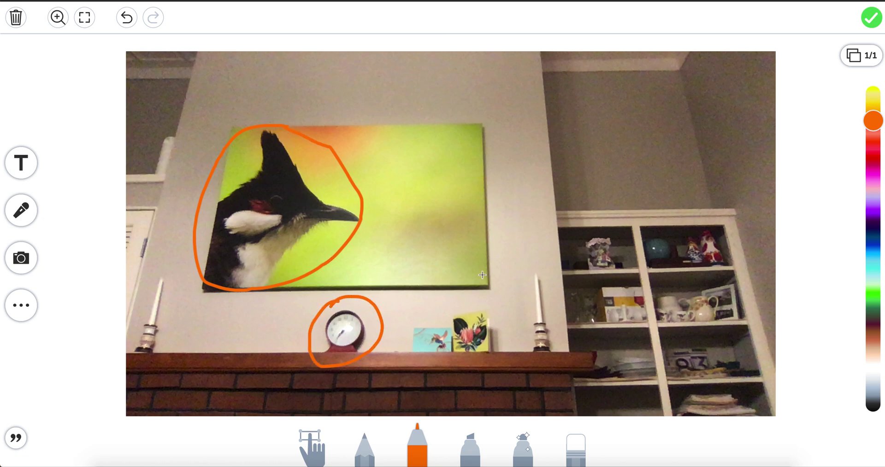
pyautogui.moveTo(440, 229)
pyautogui.mouseDown()
pyautogui.moveTo(511, 282)
pyautogui.moveTo(490, 286)
pyautogui.mouseUp()
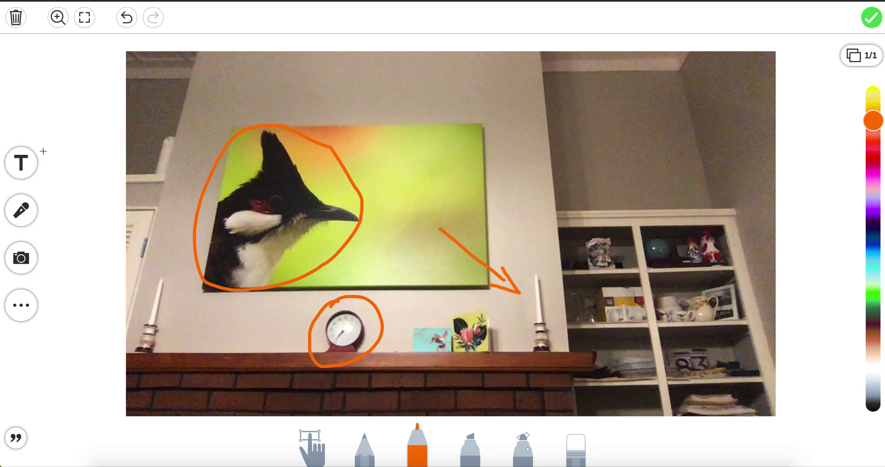
pyautogui.click(20, 170)
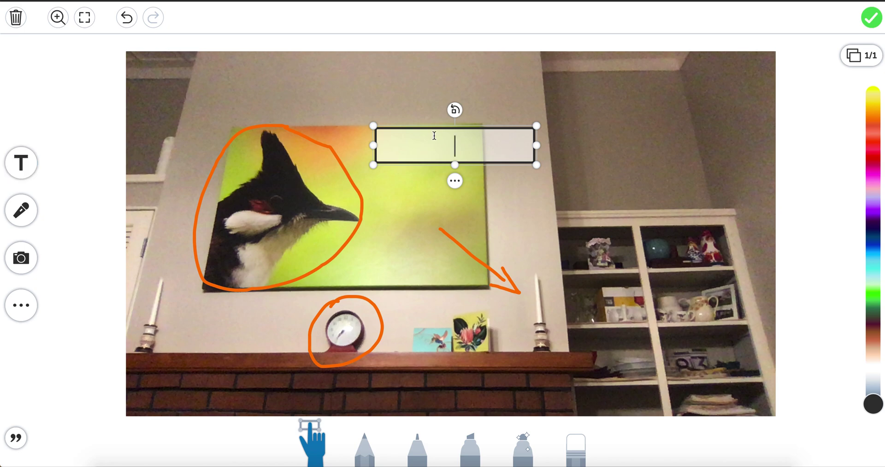
# Type 'Candle' in the text box and place it beside the orange arrow.
pyautogui.write('Candle')
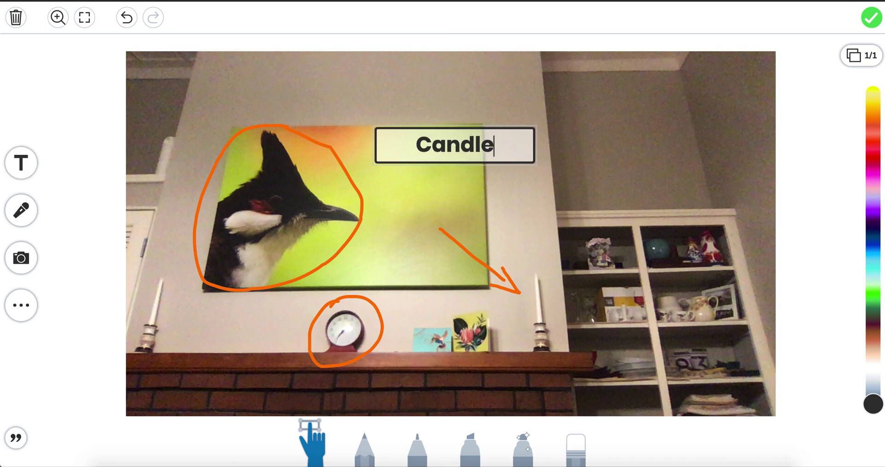
pyautogui.click(481, 173)
pyautogui.moveTo(481, 172)
pyautogui.mouseDown()
pyautogui.moveTo(482, 233)
pyautogui.moveTo(504, 230)
pyautogui.moveTo(505, 243)
pyautogui.mouseUp()
pyautogui.click(535, 190)
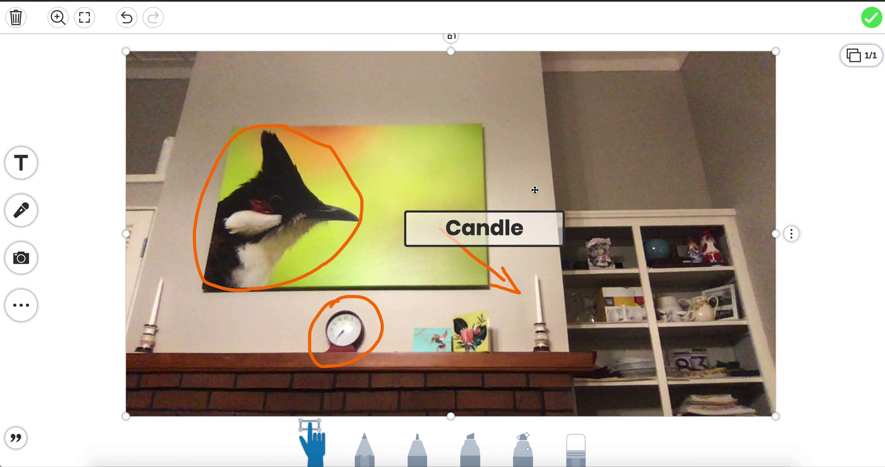
# Submit the drawing for the chosen student and upload it to the Literacy folder.
pyautogui.click(870, 21)
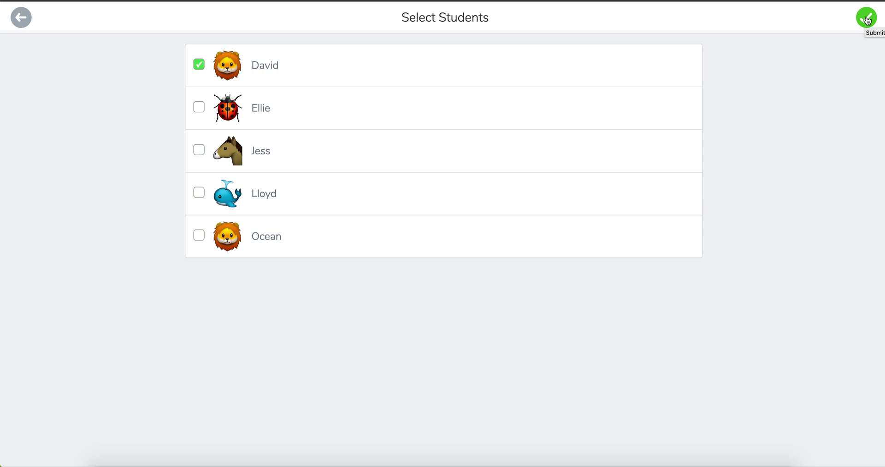
pyautogui.click(867, 20)
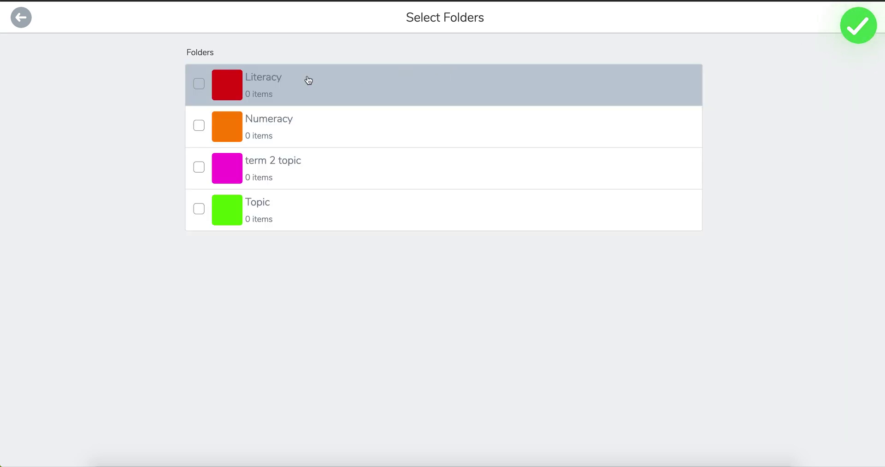
pyautogui.click(199, 84)
pyautogui.click(864, 24)
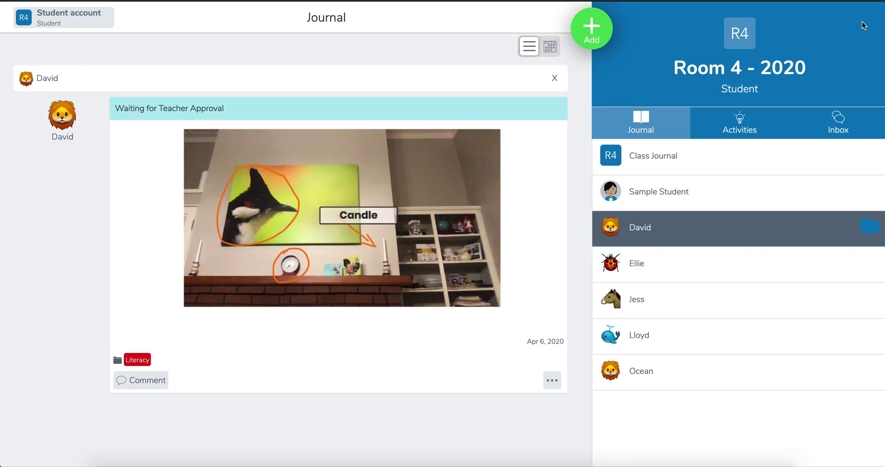